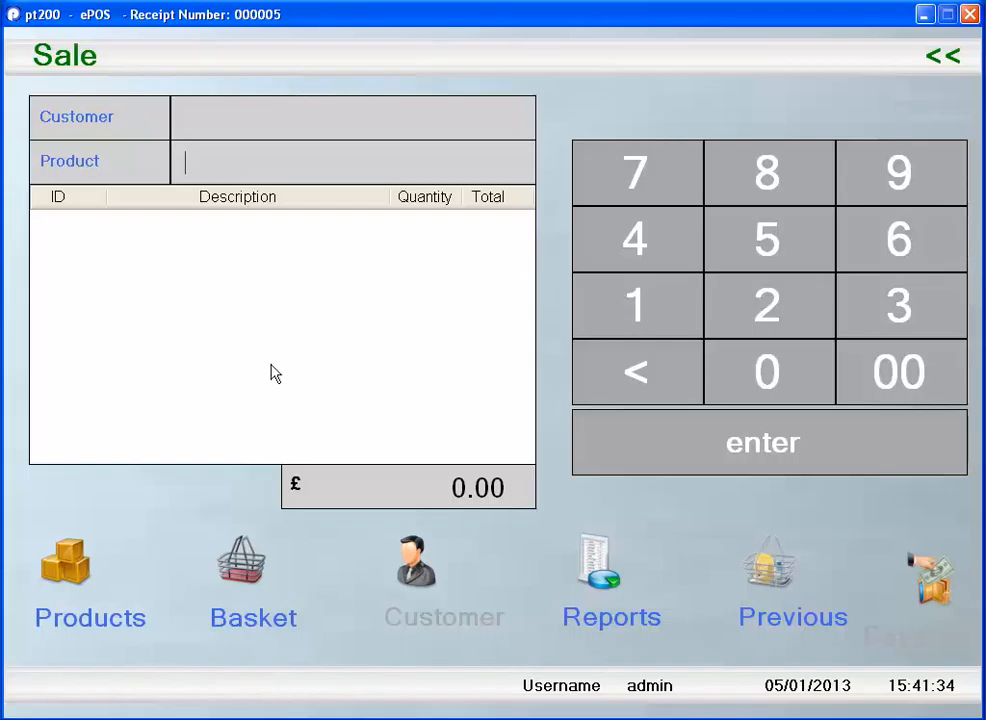
click(80, 573)
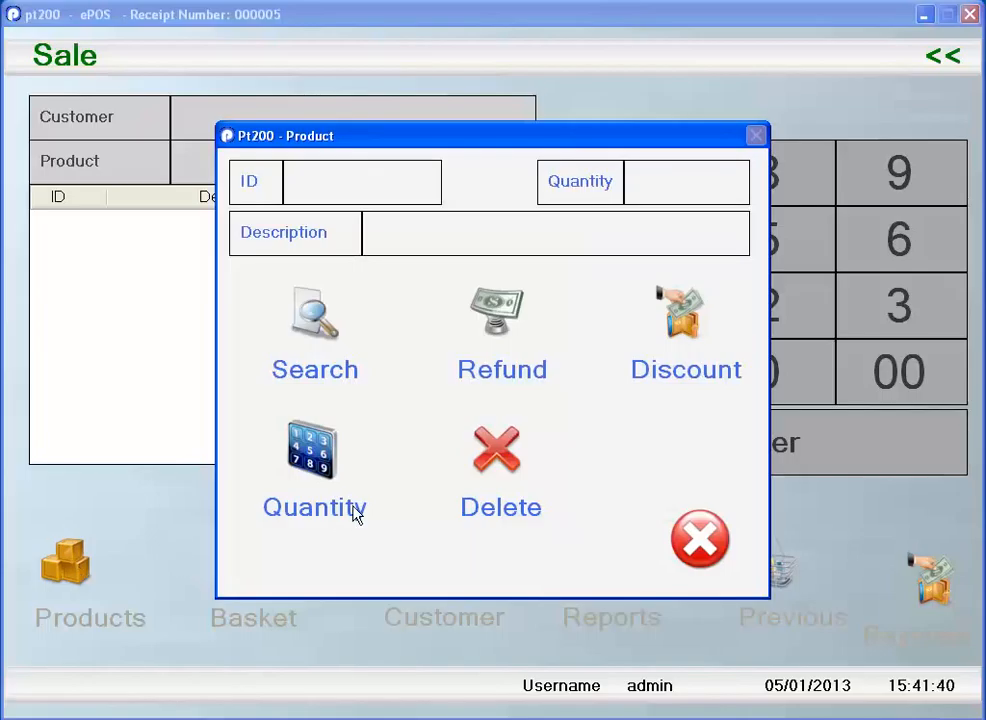
click(710, 550)
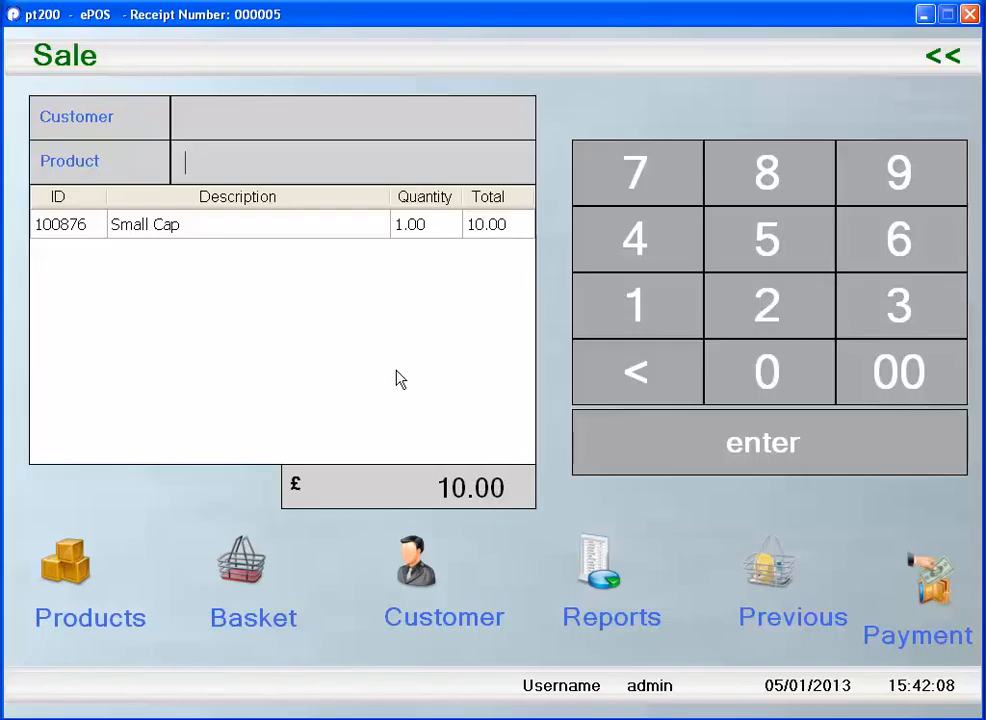
- Add the Very Tall Hat to the sale through the product search, and add the Blue Cap by entering its product barcode
click(72, 578)
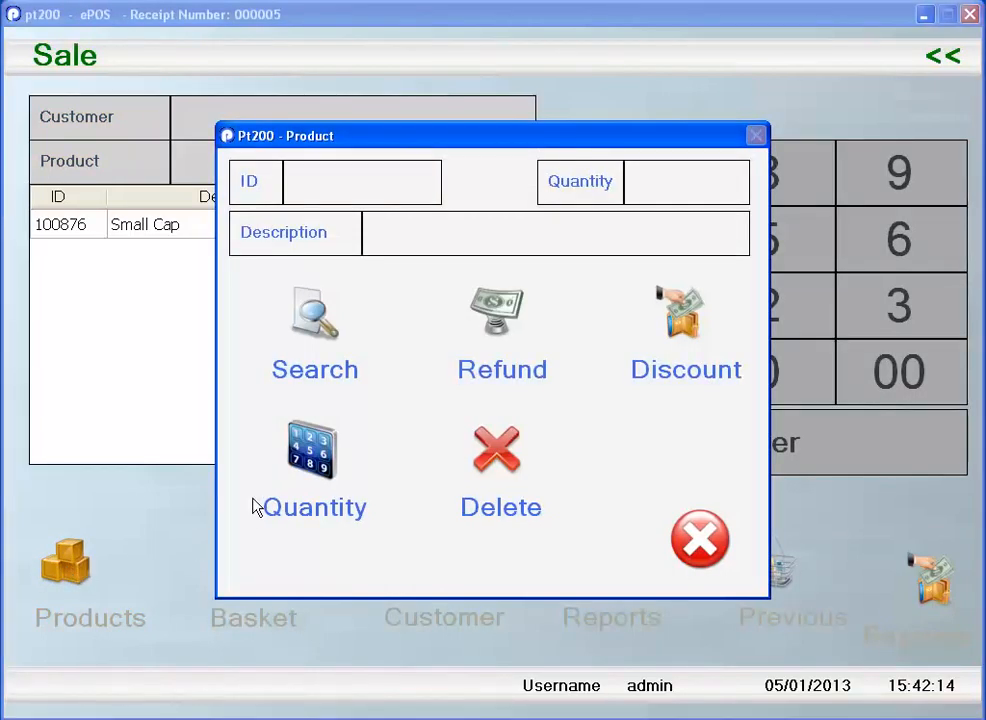
click(318, 316)
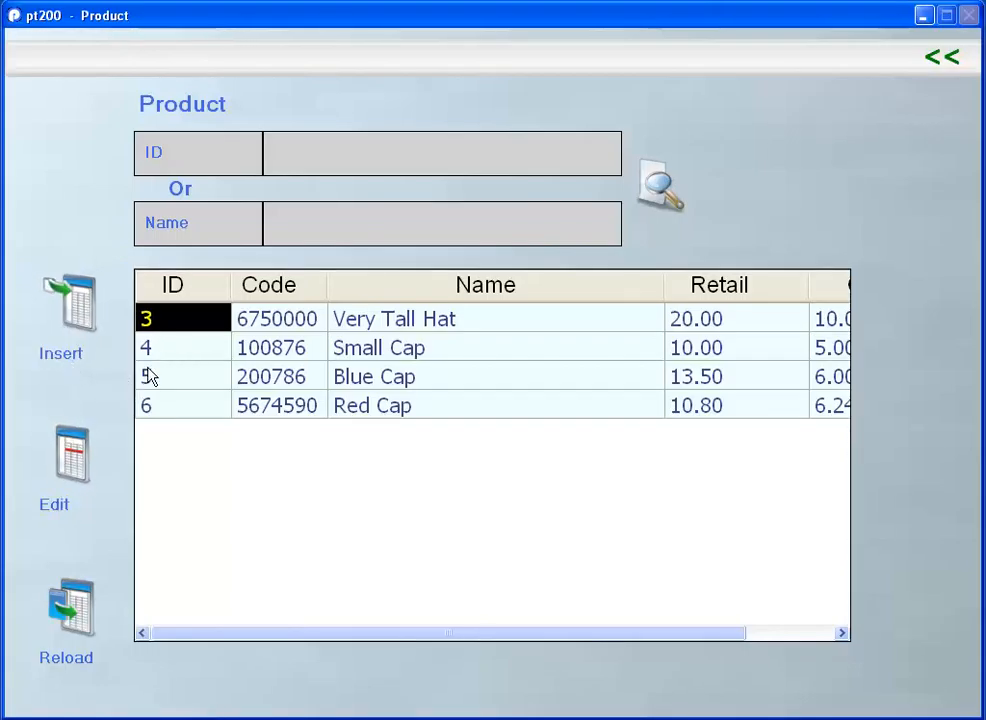
click(183, 320)
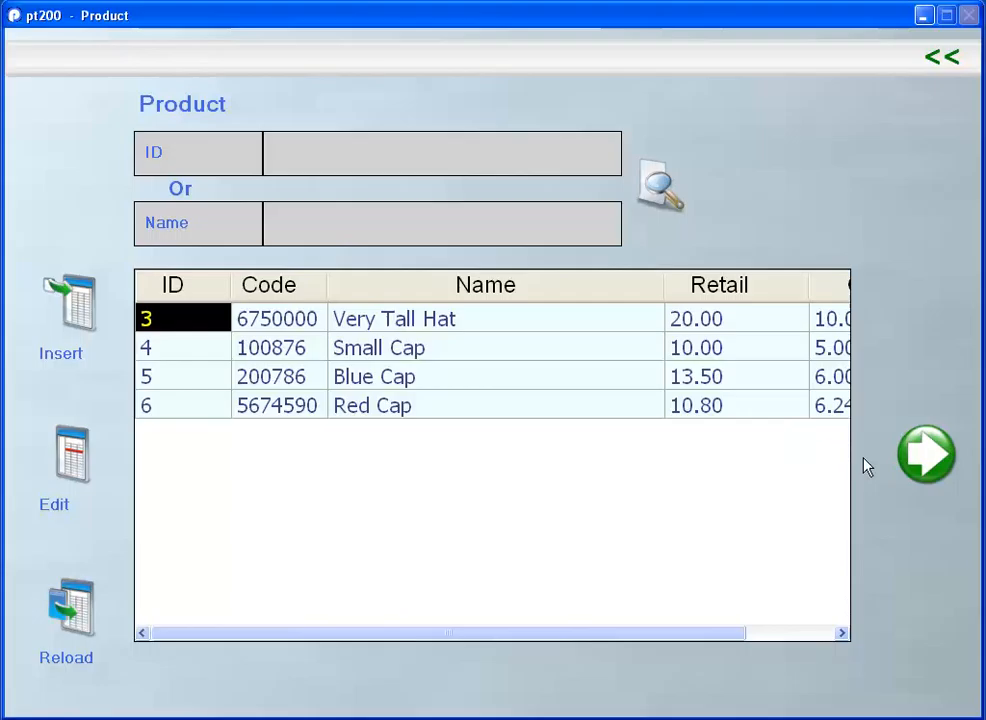
click(920, 460)
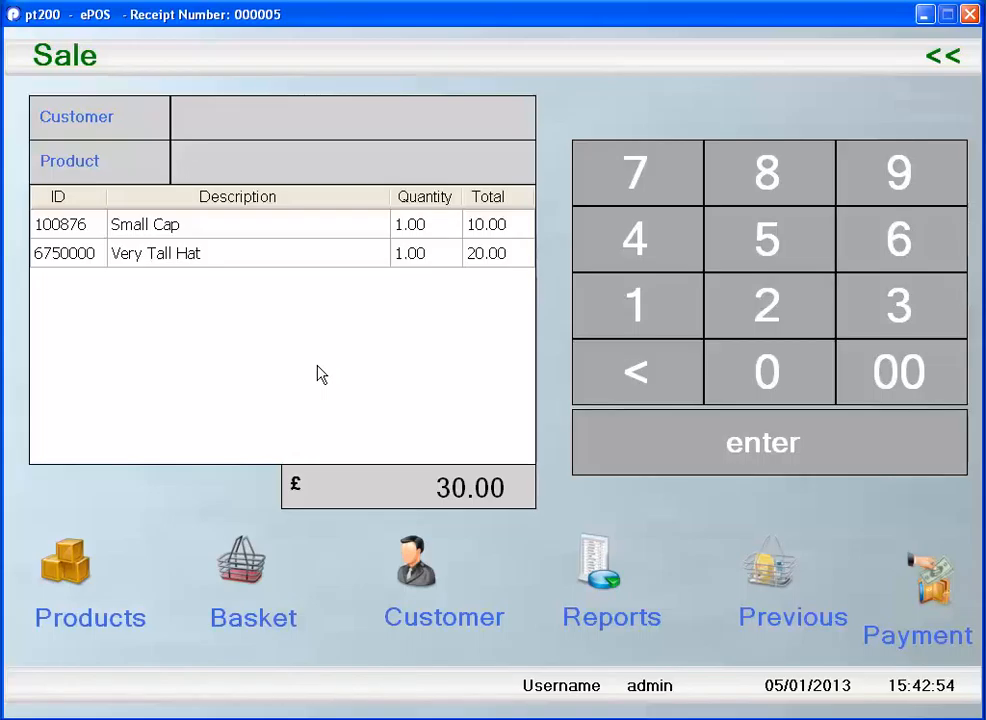
text(5000354800870)
key(Return)
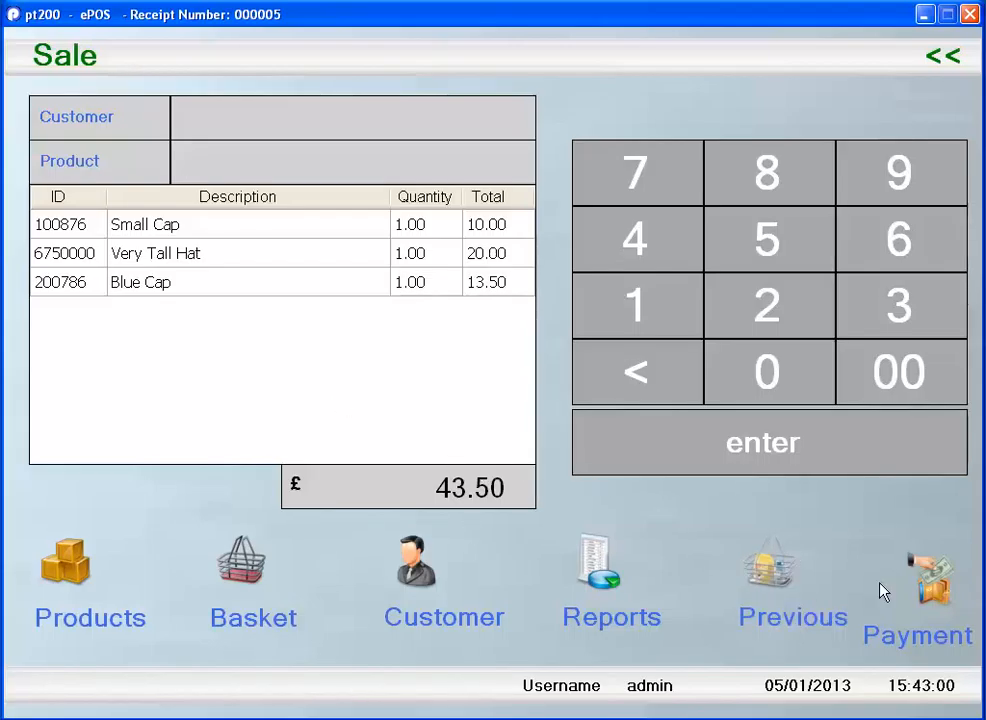
- Pay for the basket in cash with £45.00 tendered and finish the sale without a receipt
click(937, 597)
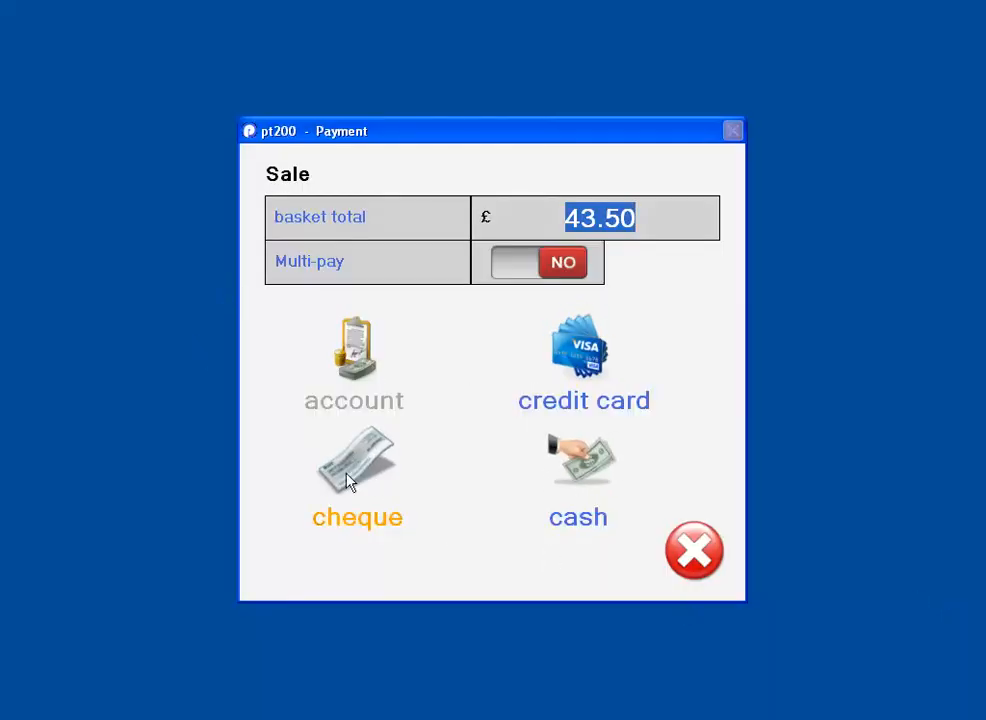
click(583, 462)
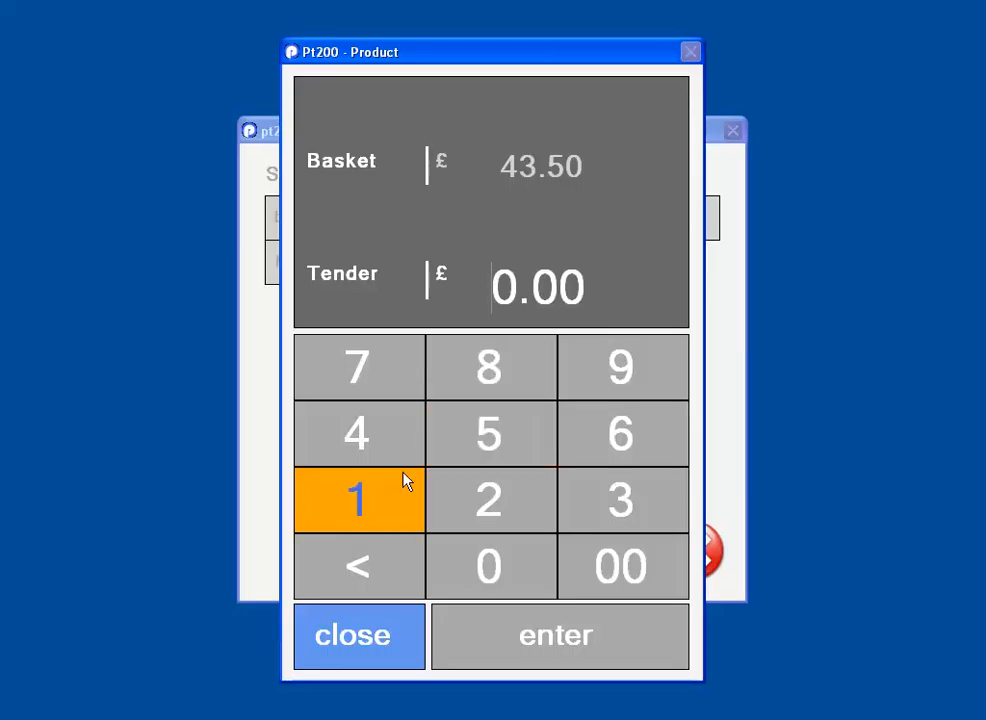
click(357, 435)
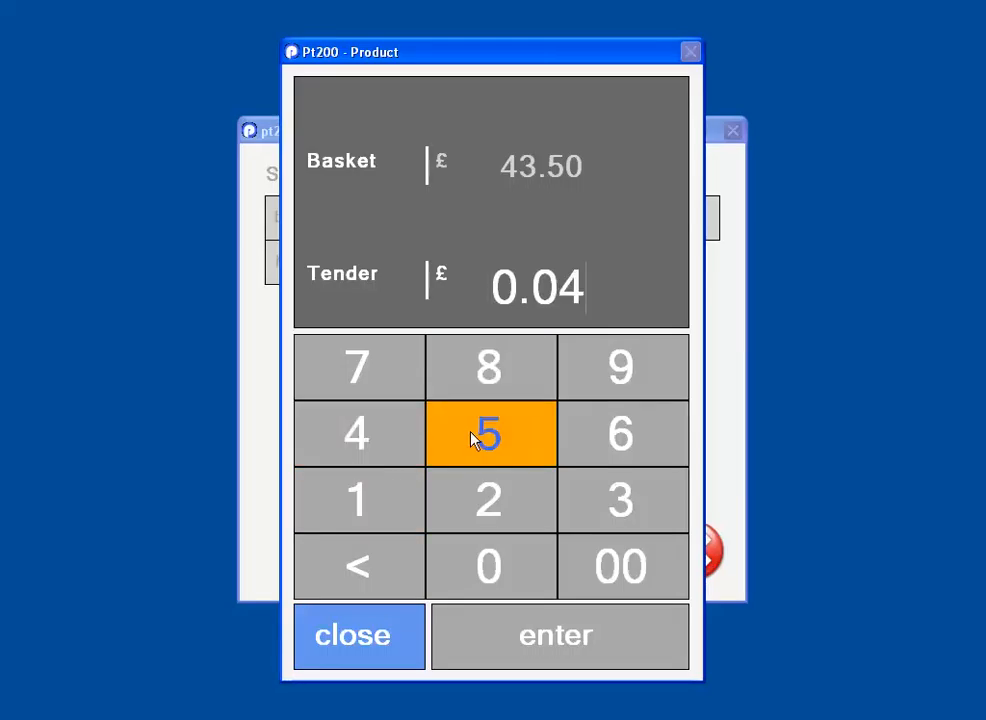
click(478, 434)
click(633, 562)
click(556, 635)
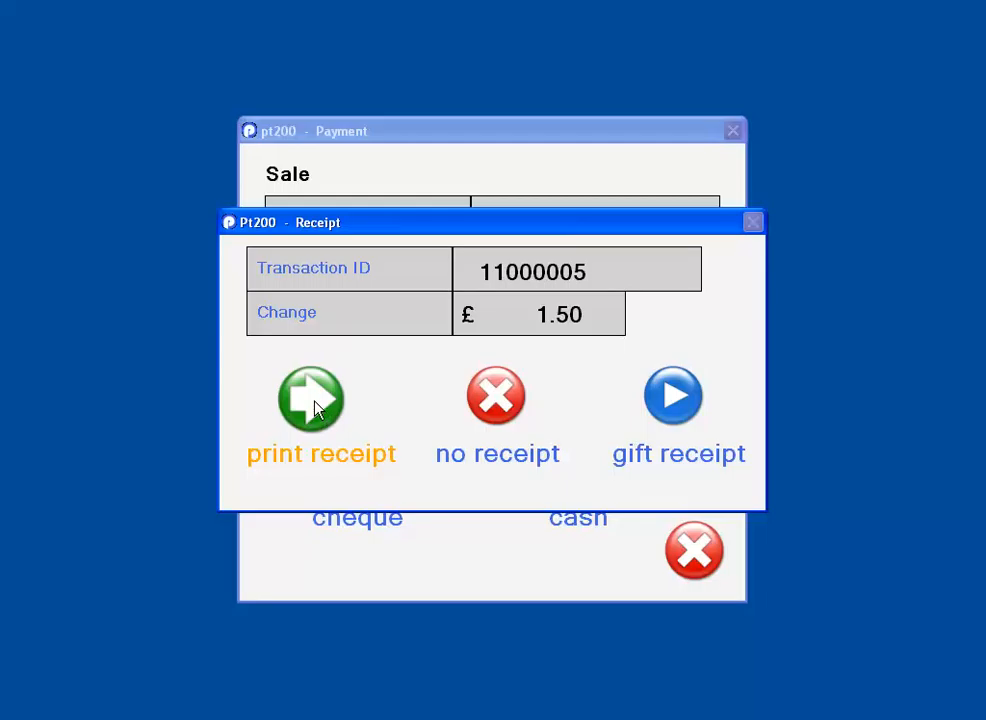
click(490, 405)
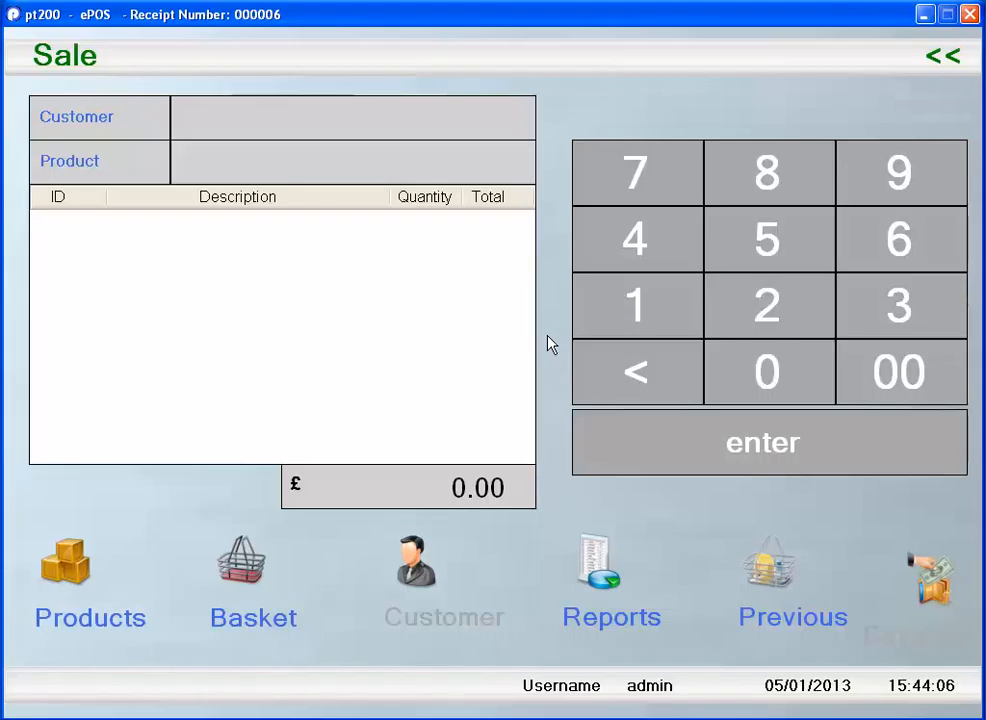
- Add one Very Tall Hat to the new sale by its barcode and pay in cash with £30.00 tendered
text(5051413288)
key(Return)
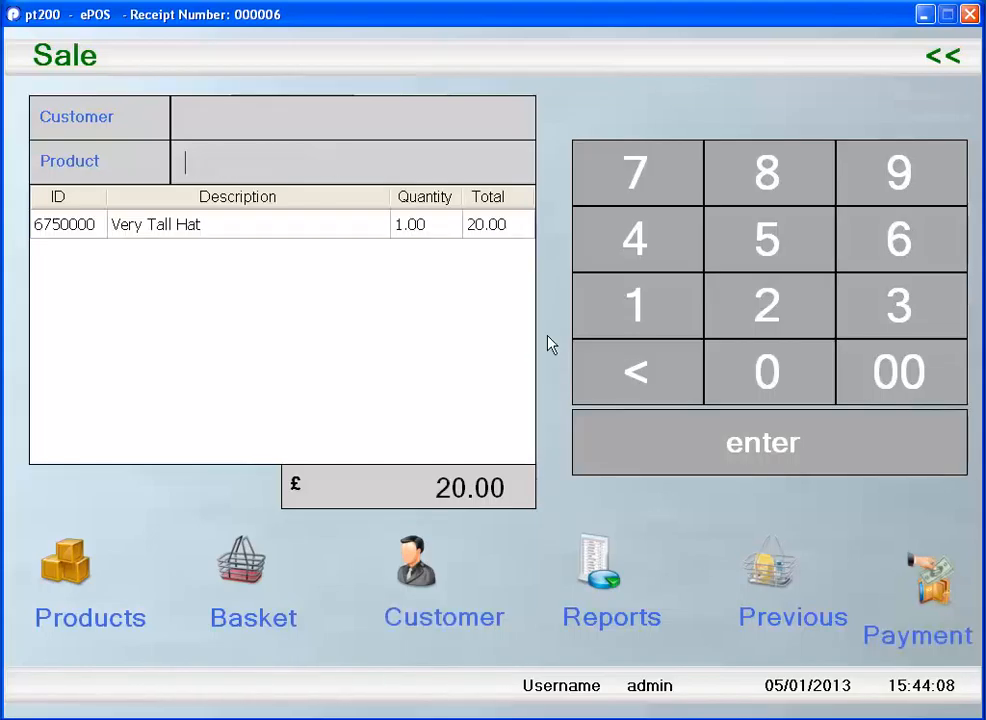
click(928, 592)
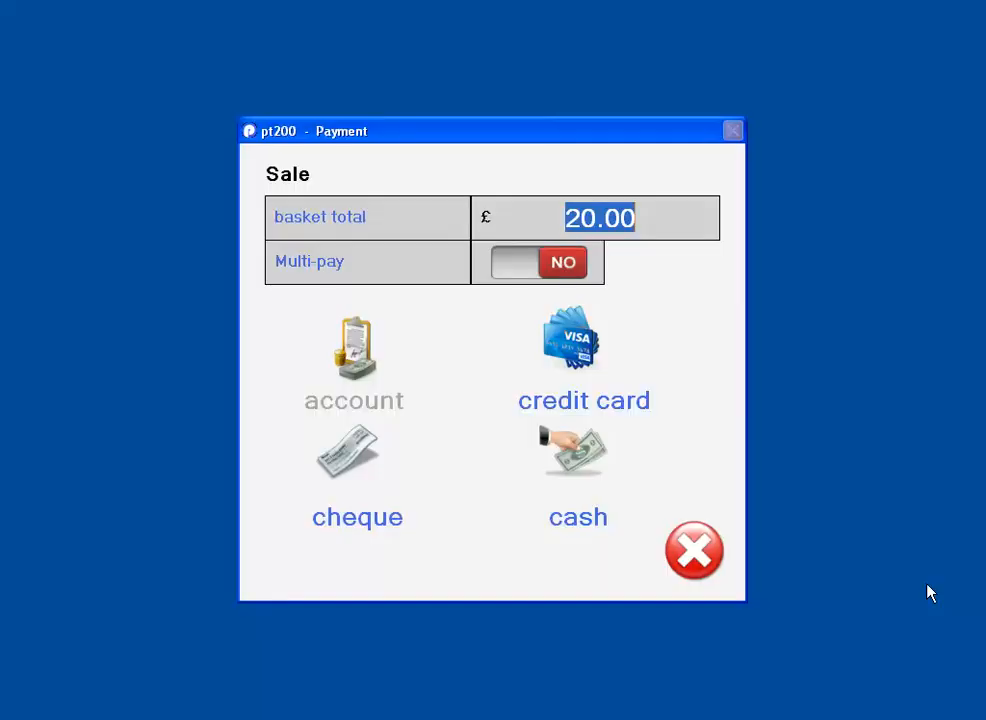
click(588, 460)
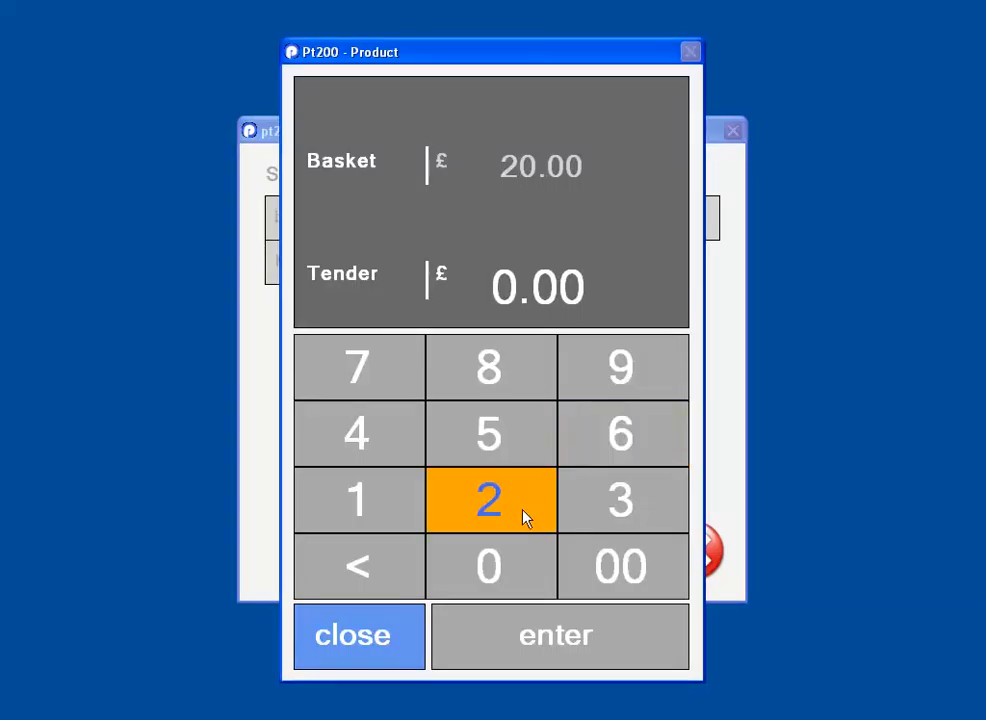
click(590, 505)
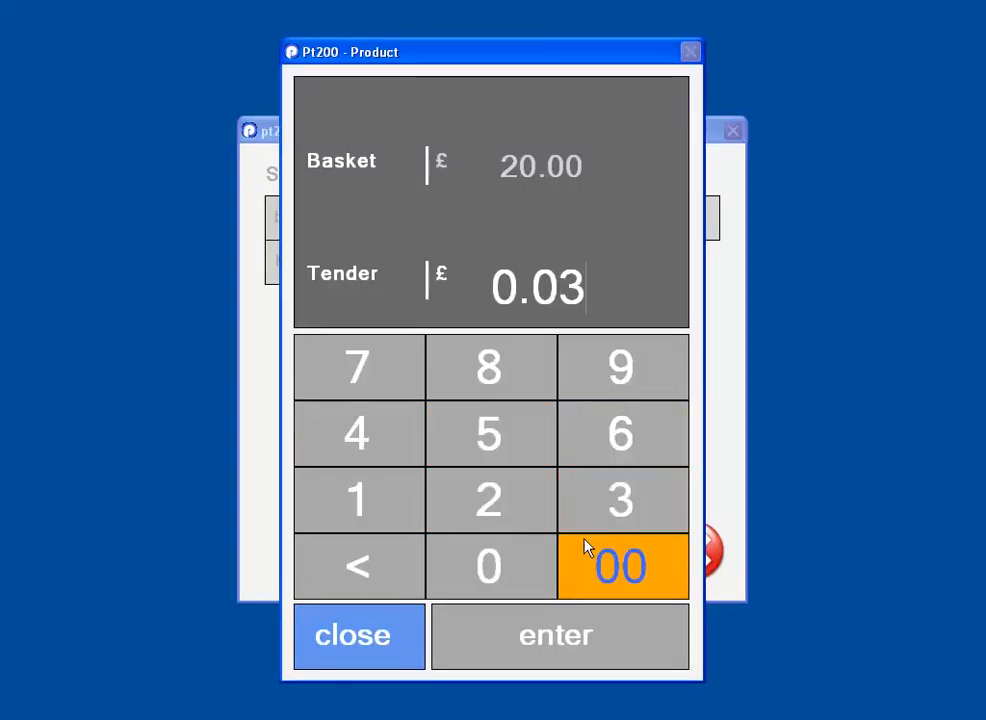
click(530, 570)
click(622, 568)
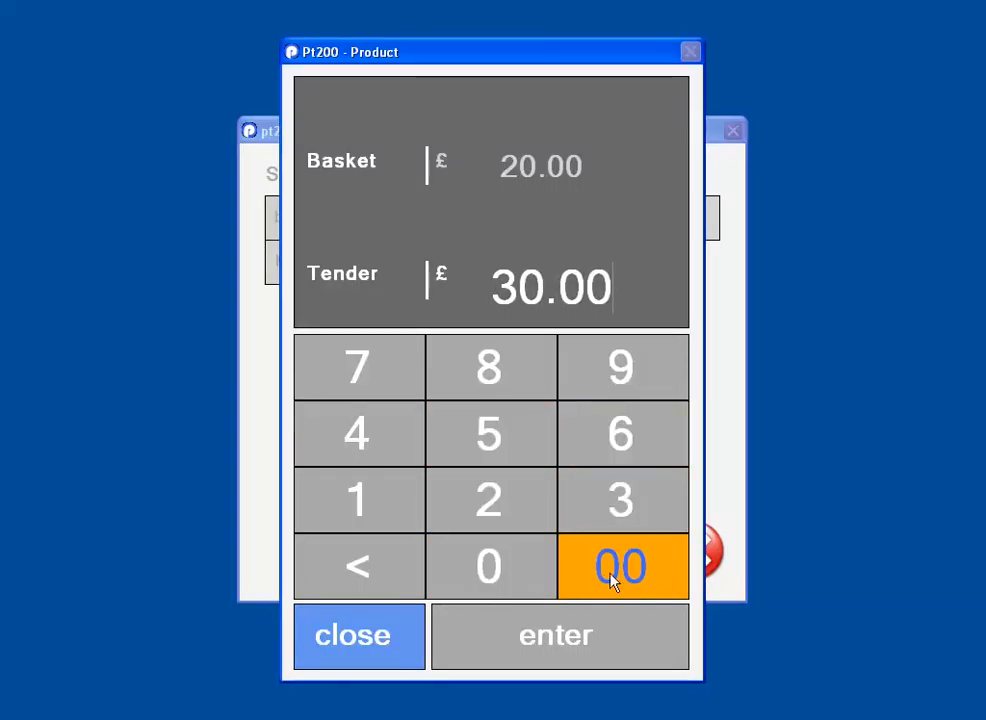
click(560, 638)
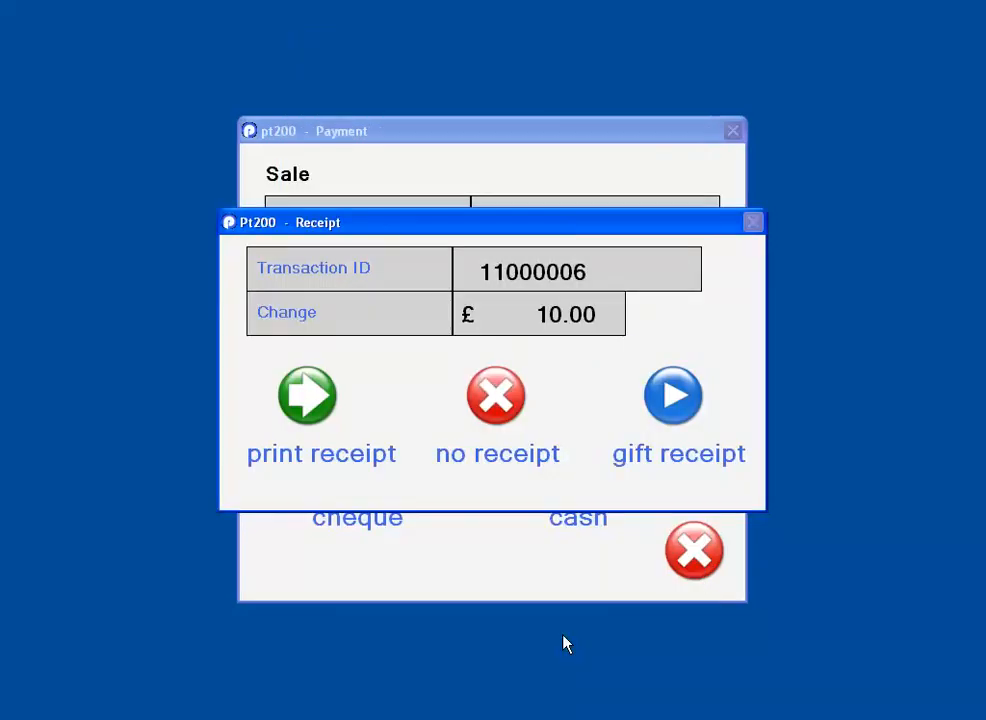
- Print the sale's receipt, enlarge its print preview to read it, and close the preview
click(312, 408)
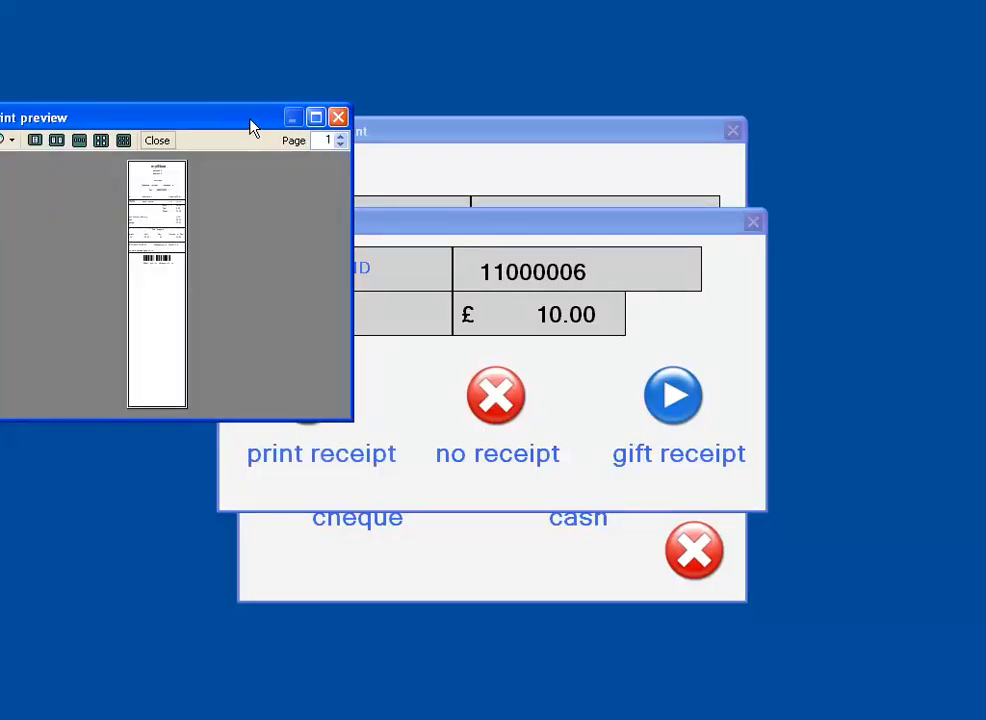
drag(253, 128, 312, 126)
click(376, 116)
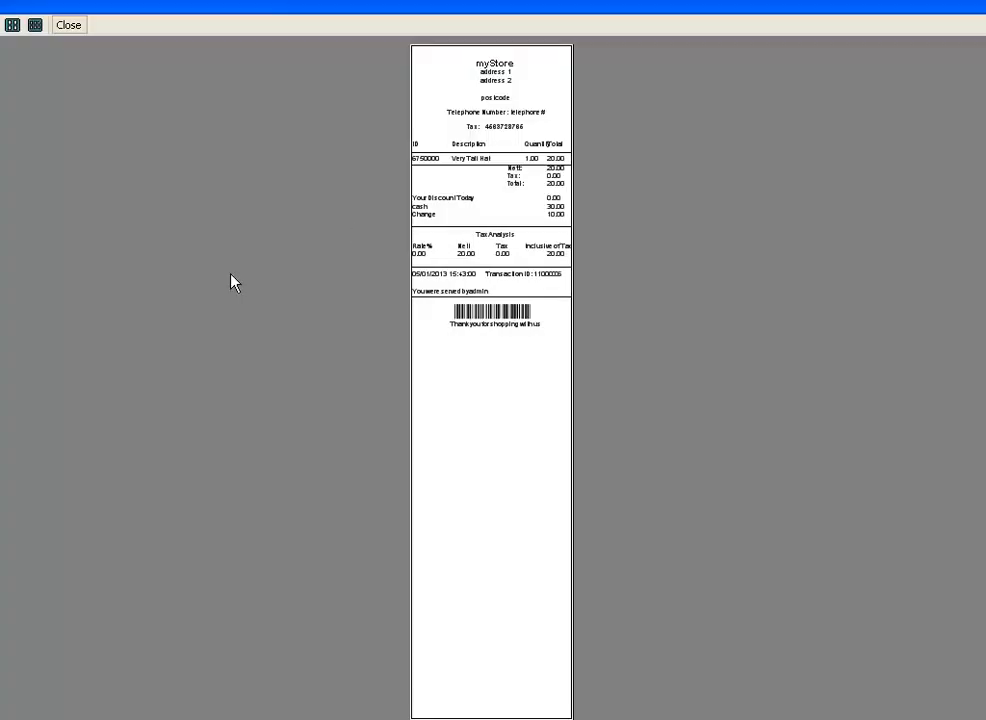
click(1, 25)
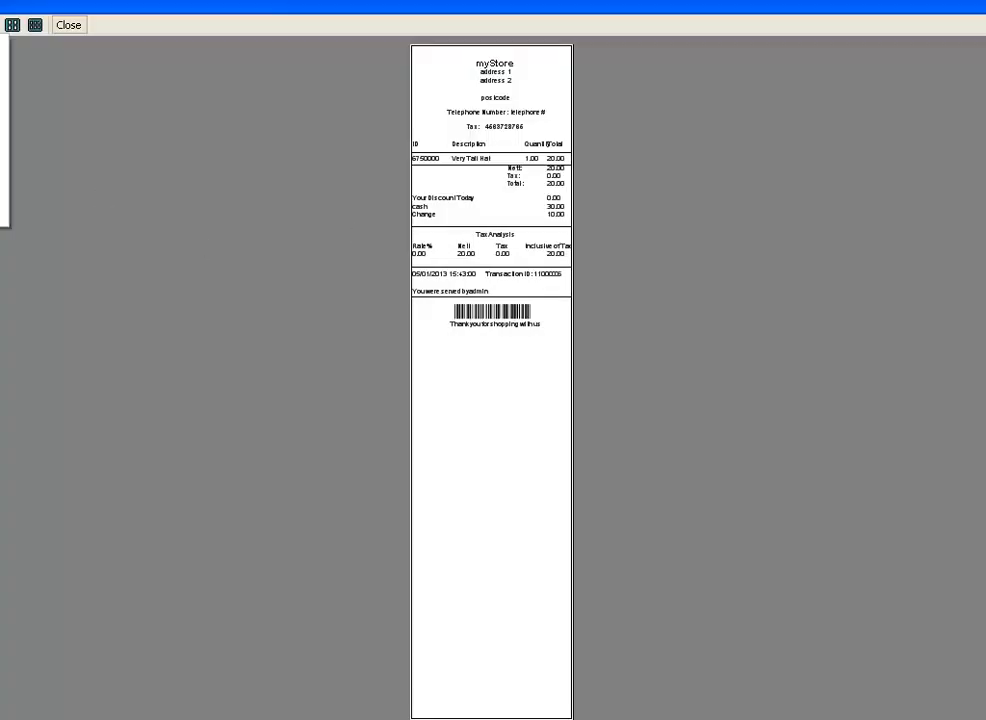
click(2, 108)
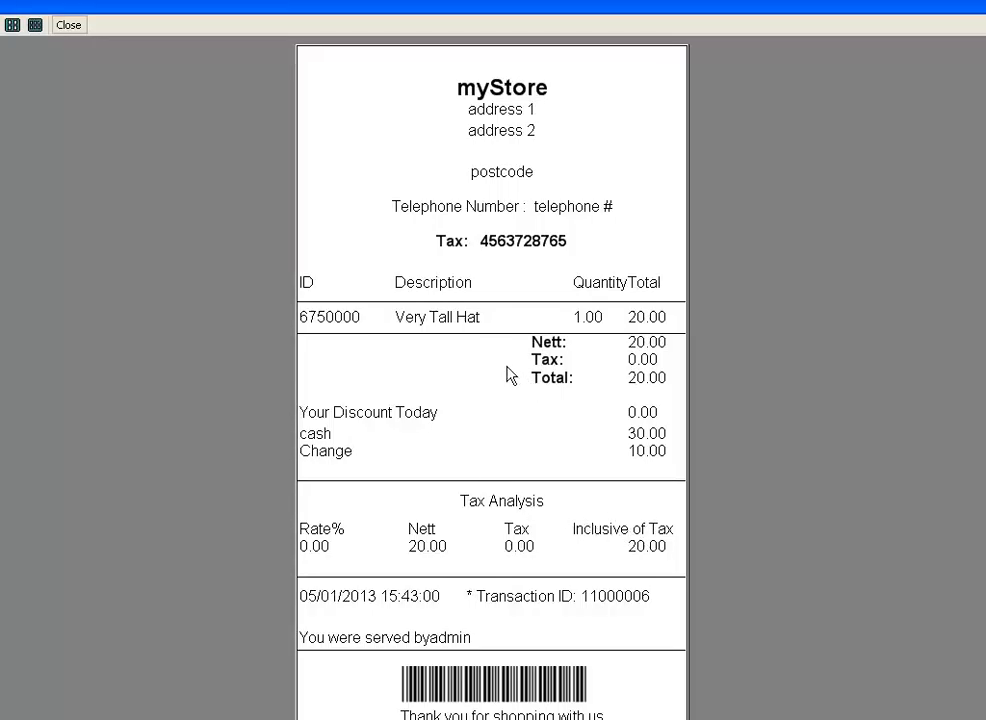
click(69, 27)
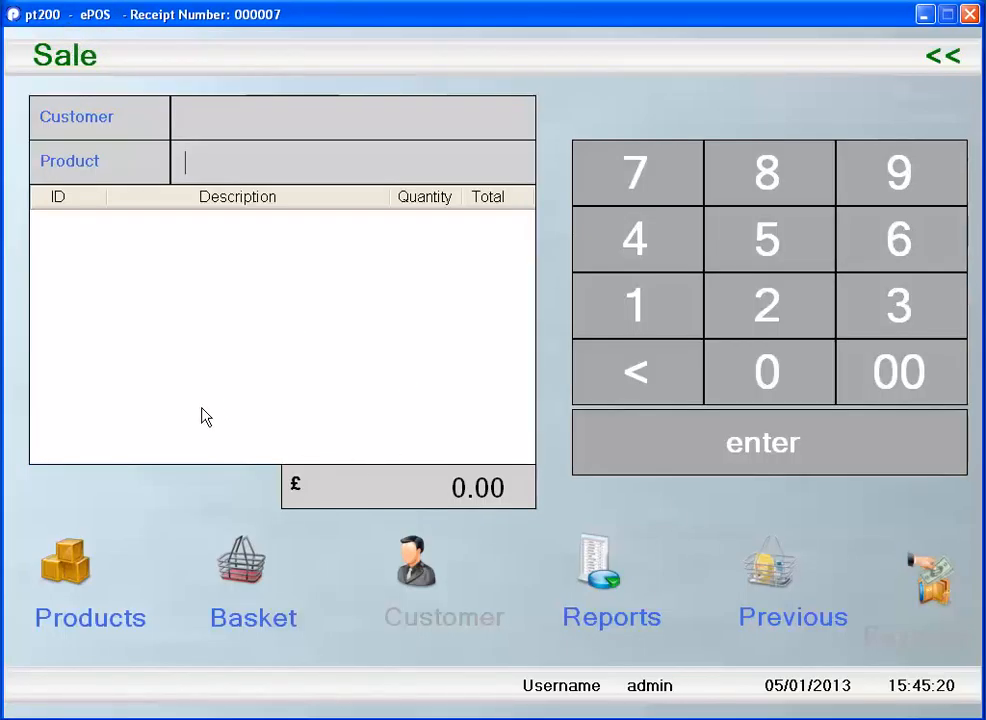
- Add the Small Cap with product code 100876 to the sale and set up a credit card payment with card type Mastercard
text(100876)
key(Return)
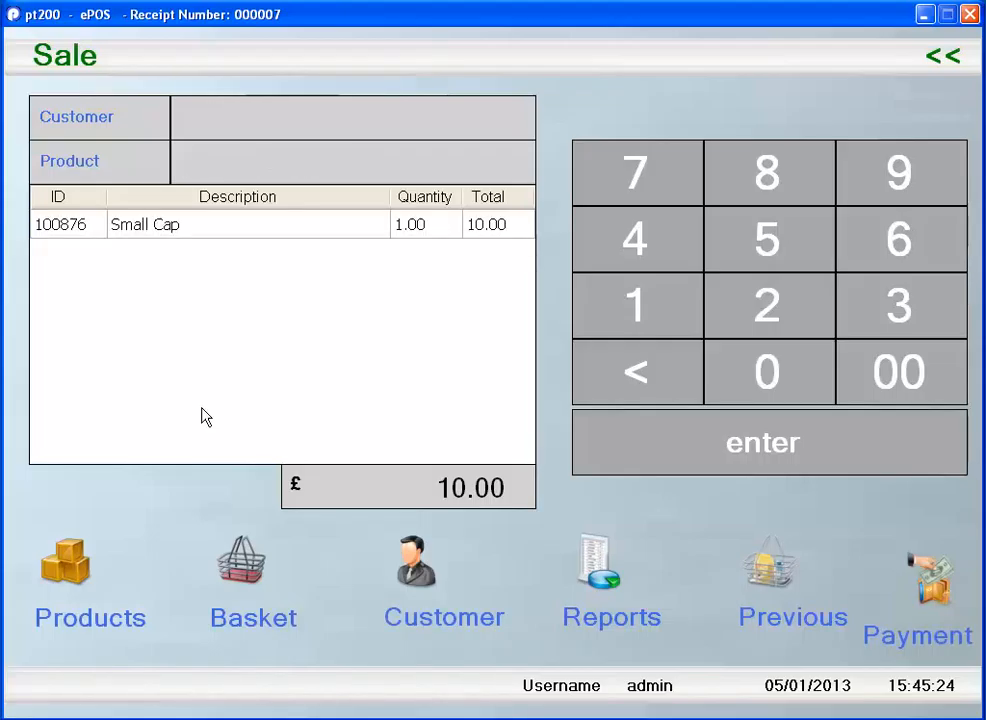
click(931, 597)
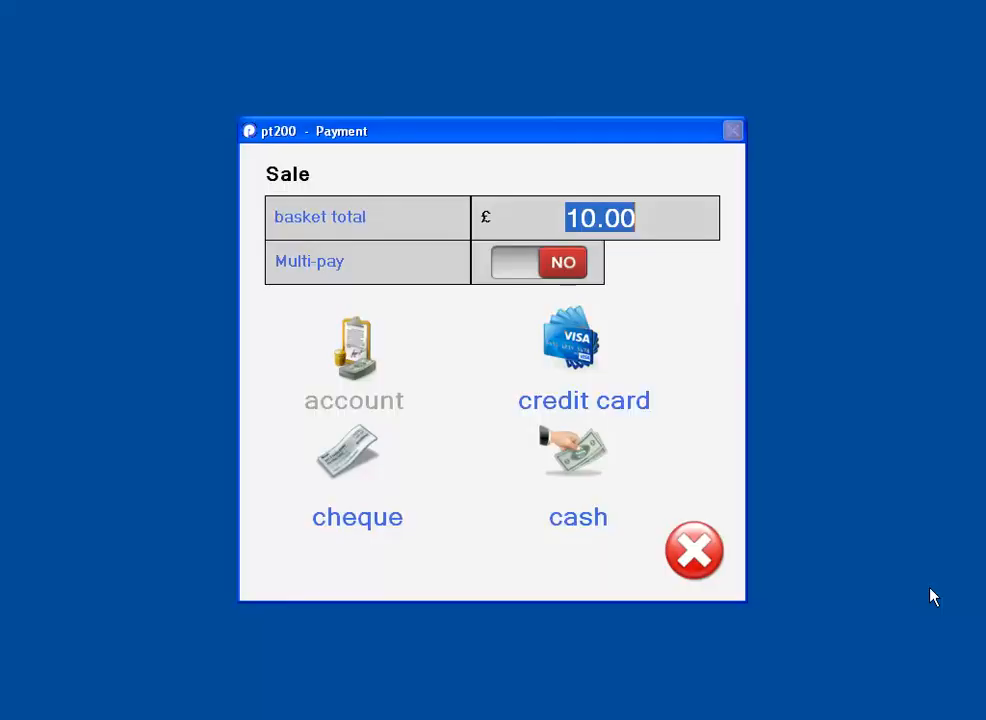
click(580, 350)
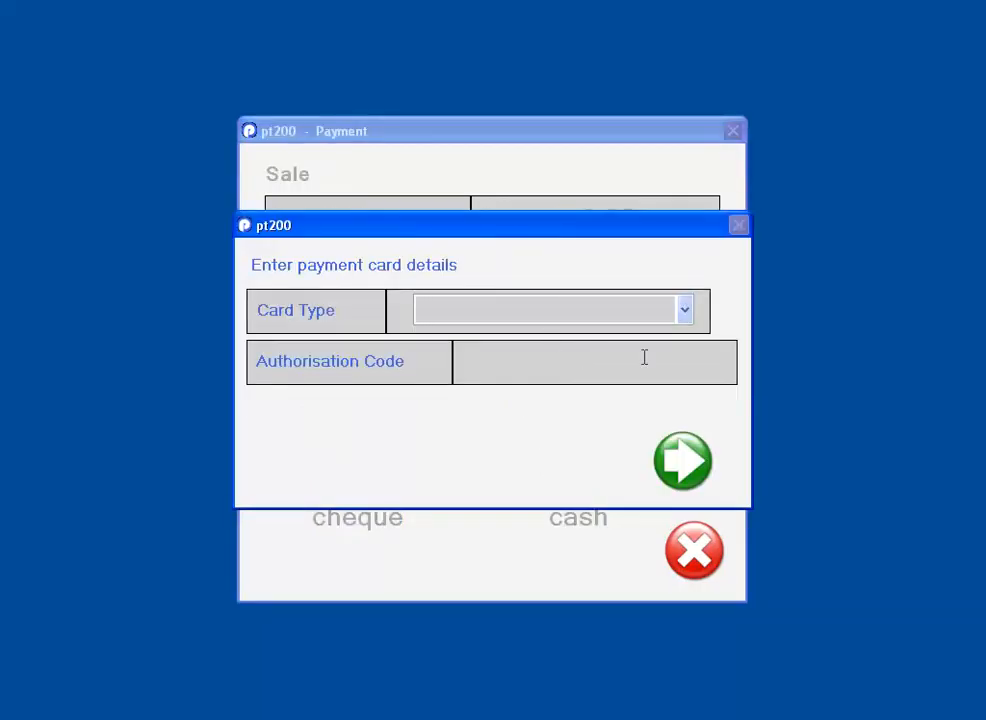
click(685, 312)
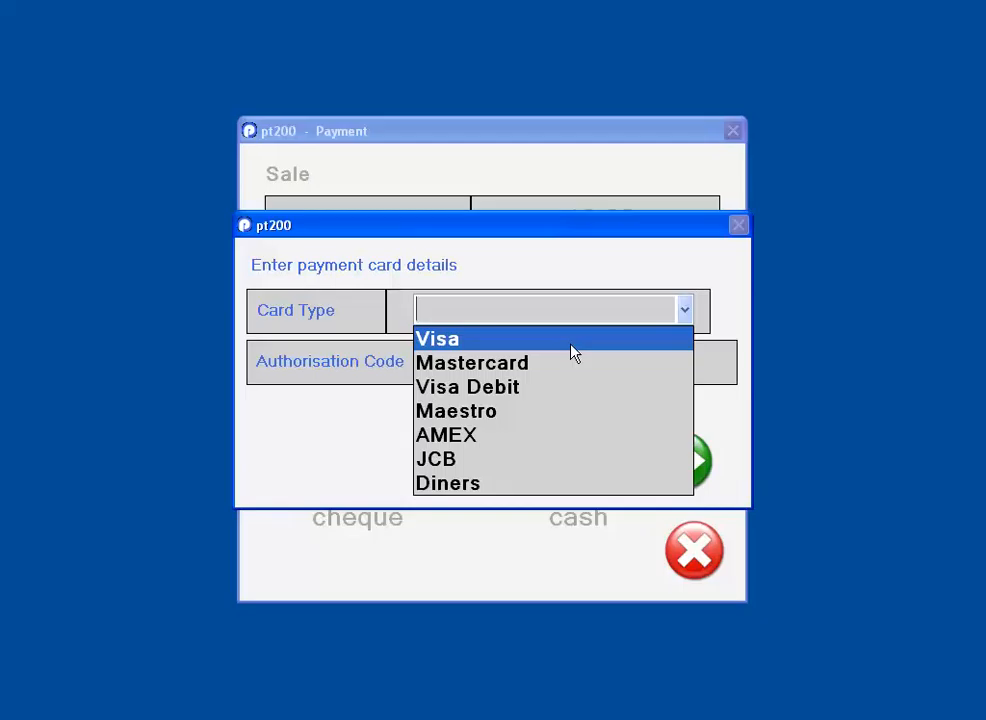
click(523, 364)
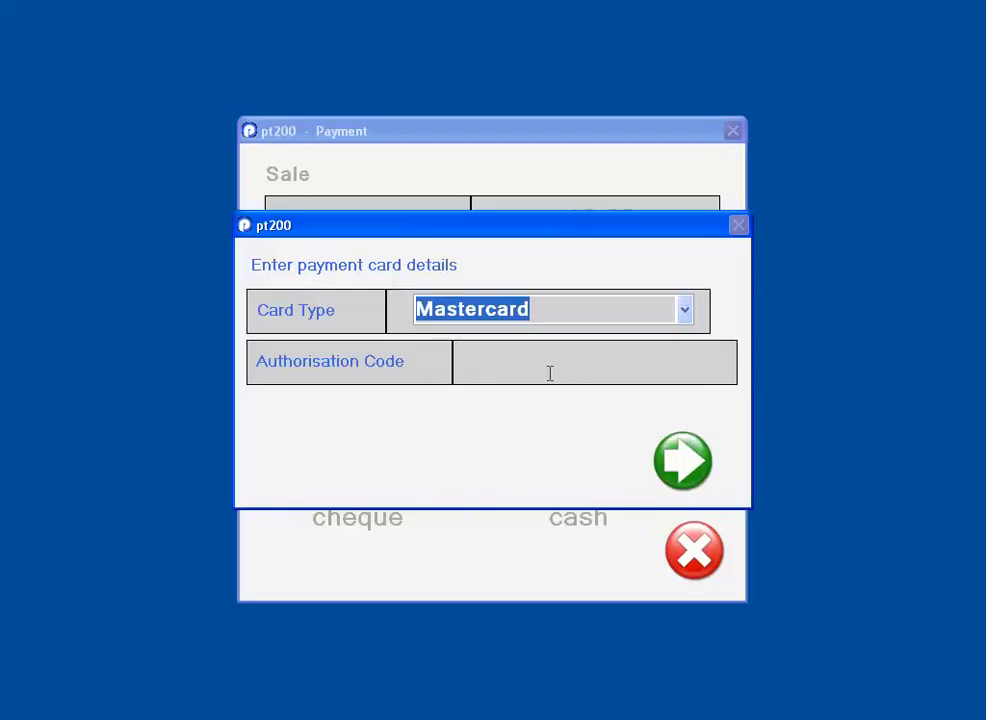
- Enter the card payment's authorisation code, submit the card details and finish the sale without a receipt
click(547, 364)
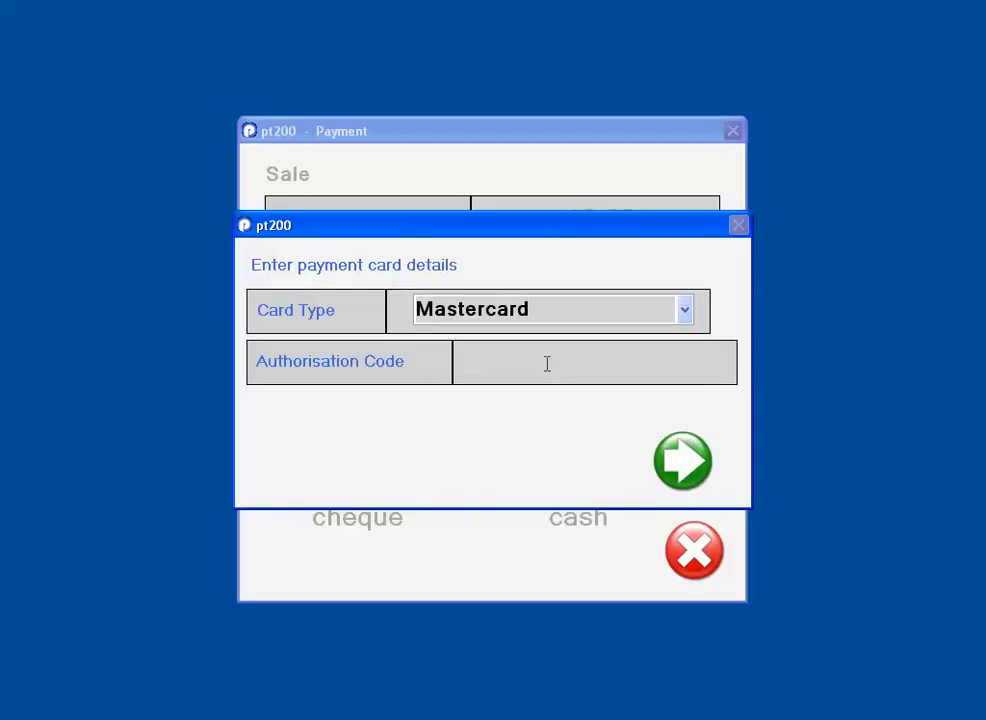
text(65784909)
key(BackSpace)
key(BackSpace)
click(676, 463)
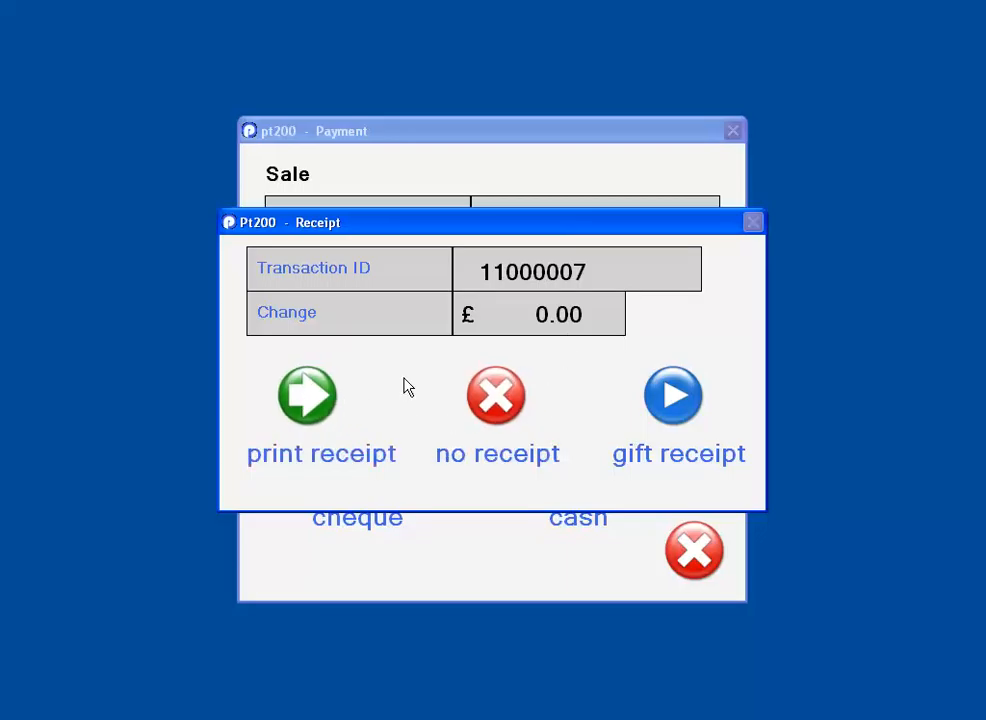
click(502, 405)
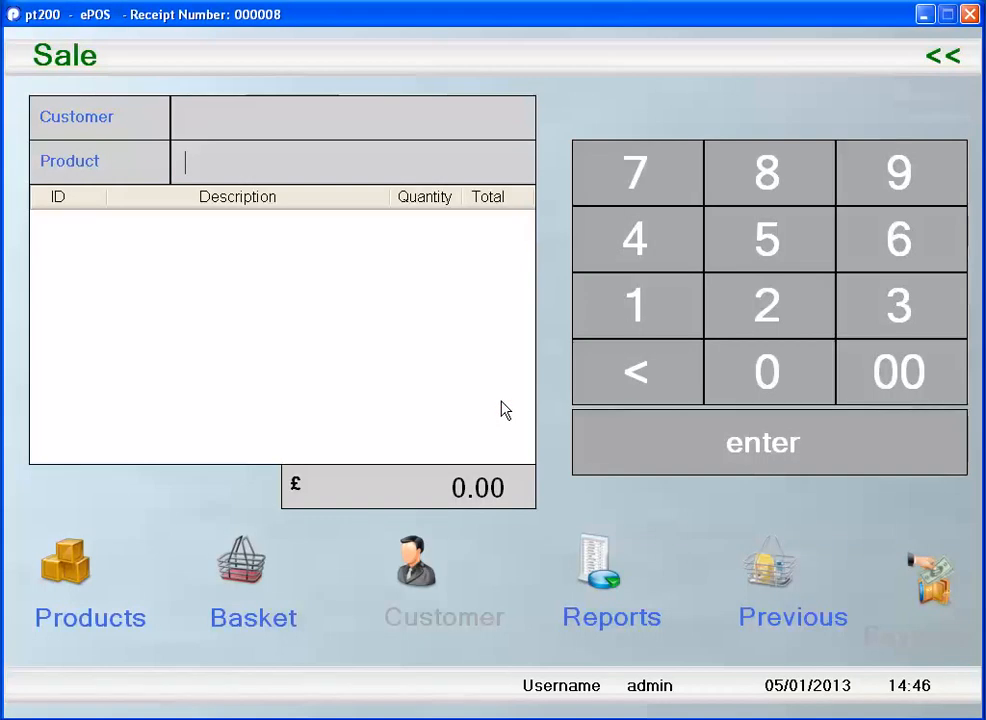